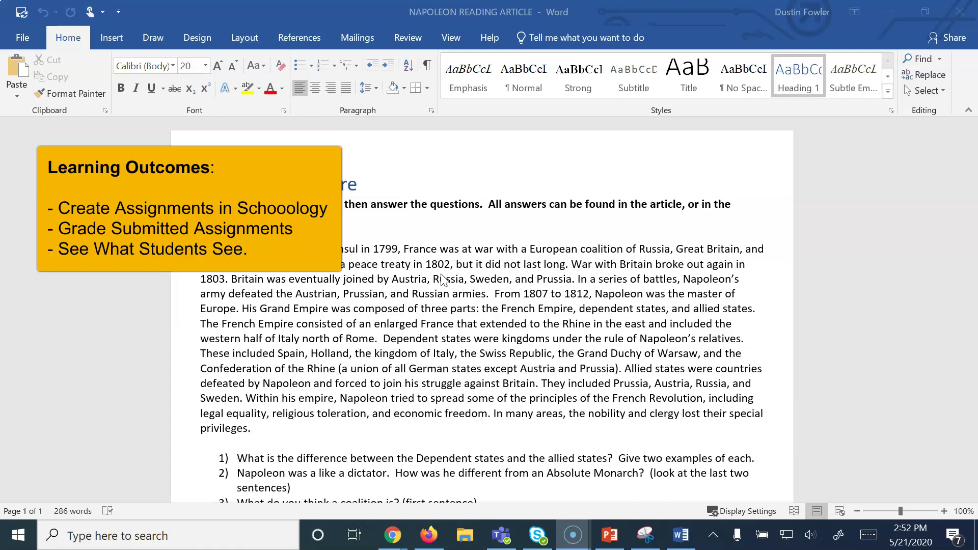
Bring up the Modern World History course materials and list the material types to add
{"action": "mouse_move", "coordinate": [392, 536]}
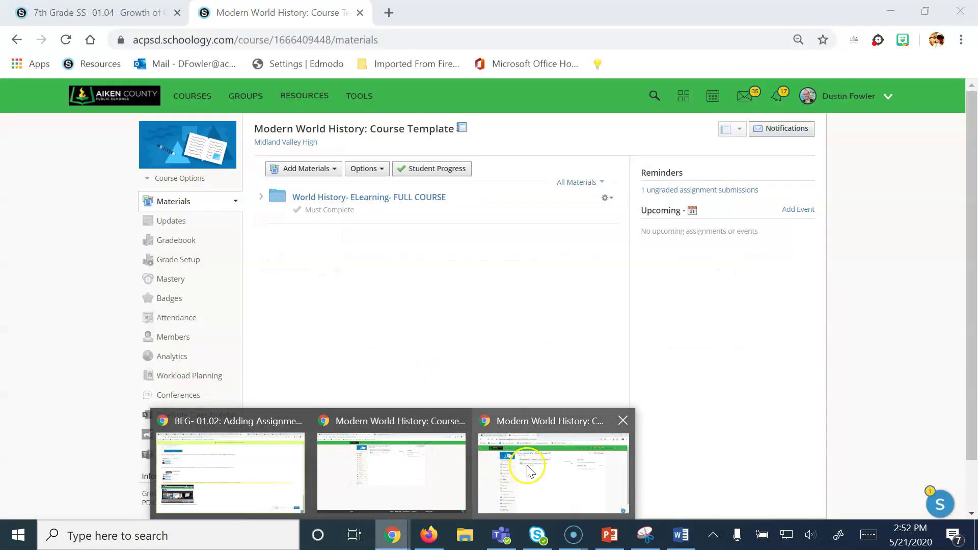
{"action": "left_click", "coordinate": [525, 469]}
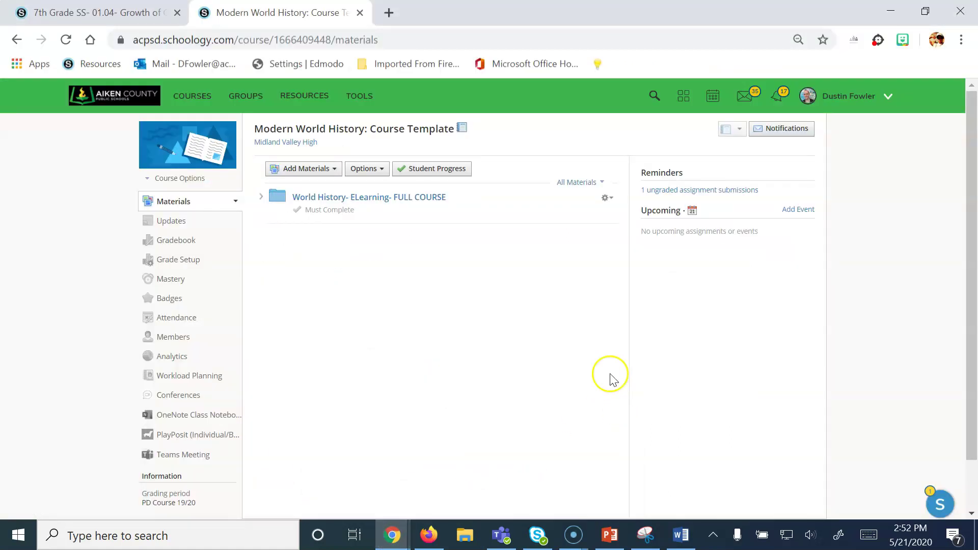
{"action": "left_click", "coordinate": [320, 170]}
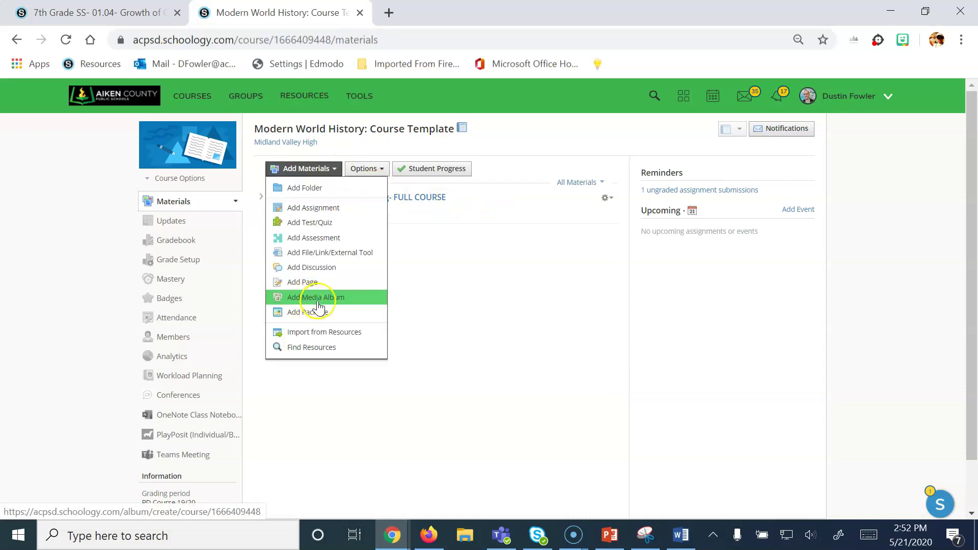
Start a new assignment named 'Napoleon Reading Article'
{"action": "left_click", "coordinate": [315, 208]}
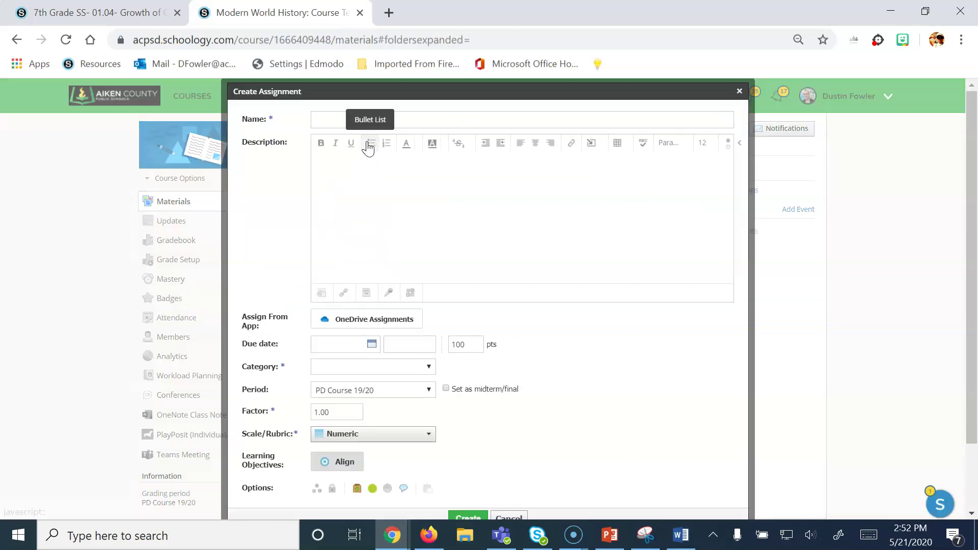
{"action": "type", "text": "N"}
{"action": "key", "text": "ctrl+a"}
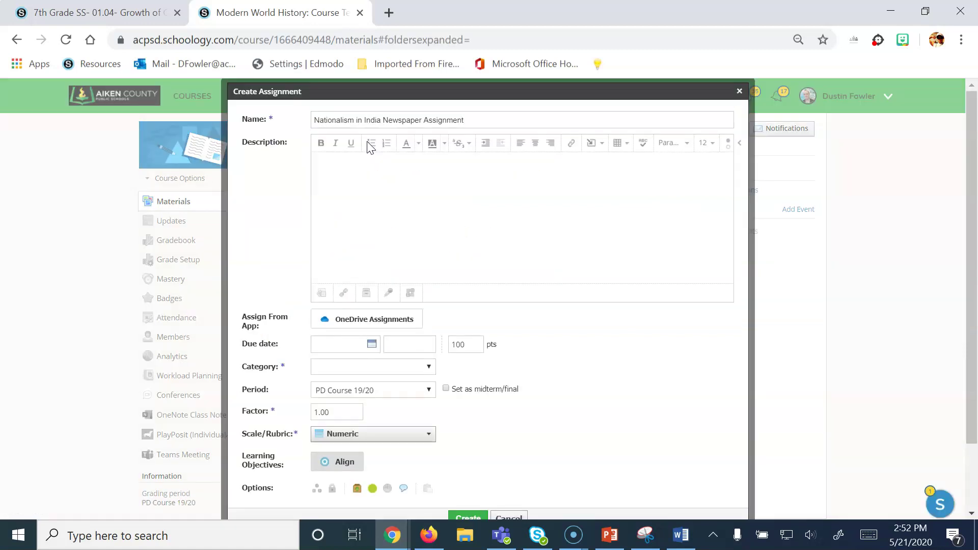
{"action": "type", "text": "Napoleon Reading Article"}
{"action": "left_click", "coordinate": [515, 438]}
{"action": "scroll", "coordinate": [520, 407], "scroll_direction": "down", "scroll_amount": 2}
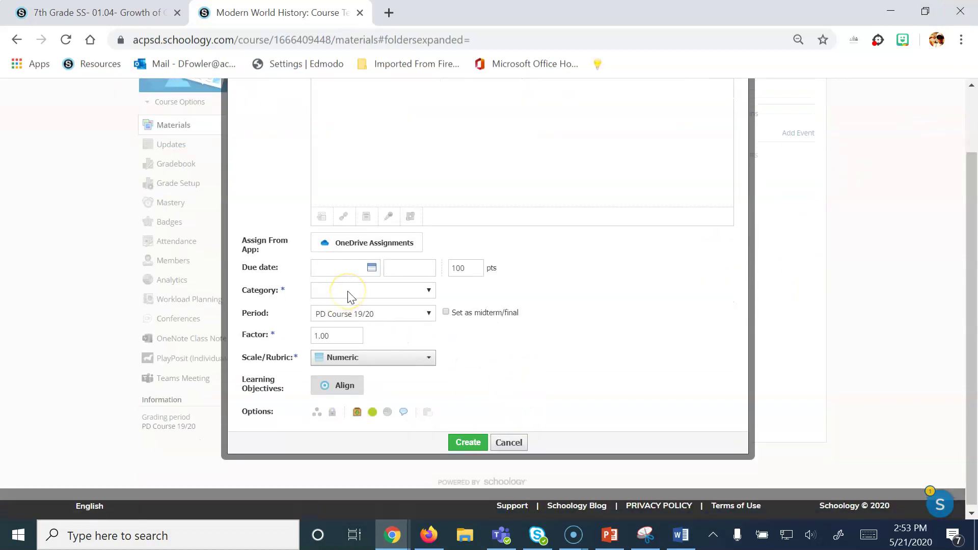
File it under Classwork, keeping period PD Course 19/20 and no due date
{"action": "left_click", "coordinate": [348, 292]}
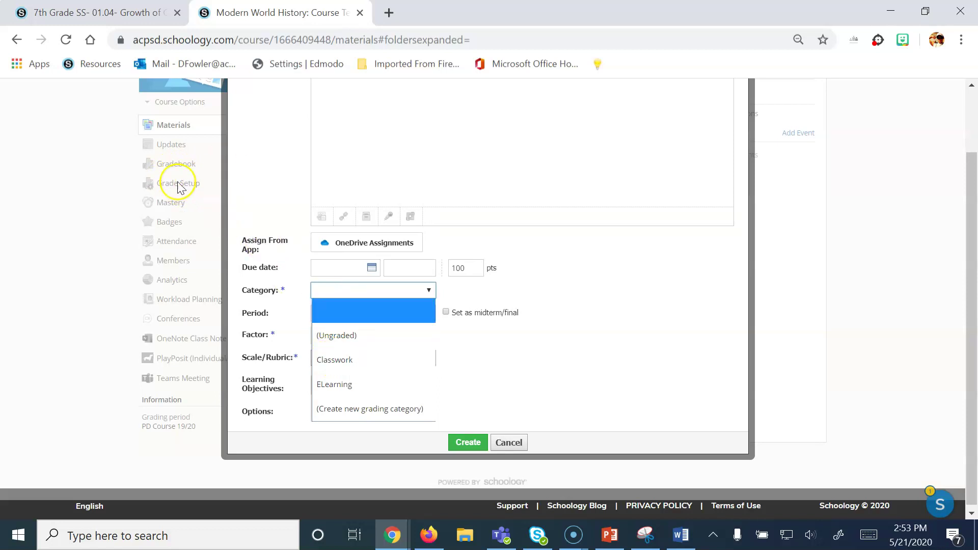
{"action": "left_click", "coordinate": [350, 359]}
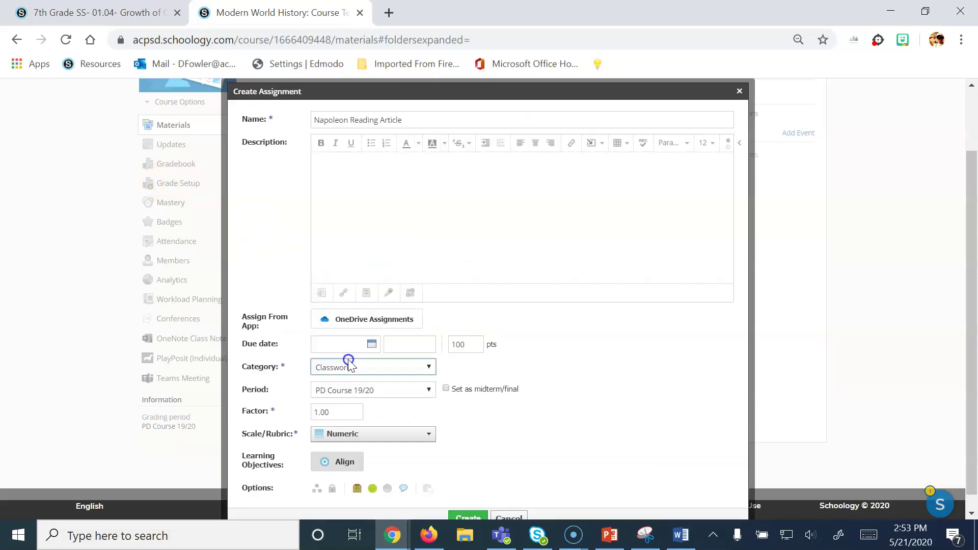
{"action": "left_click", "coordinate": [374, 391]}
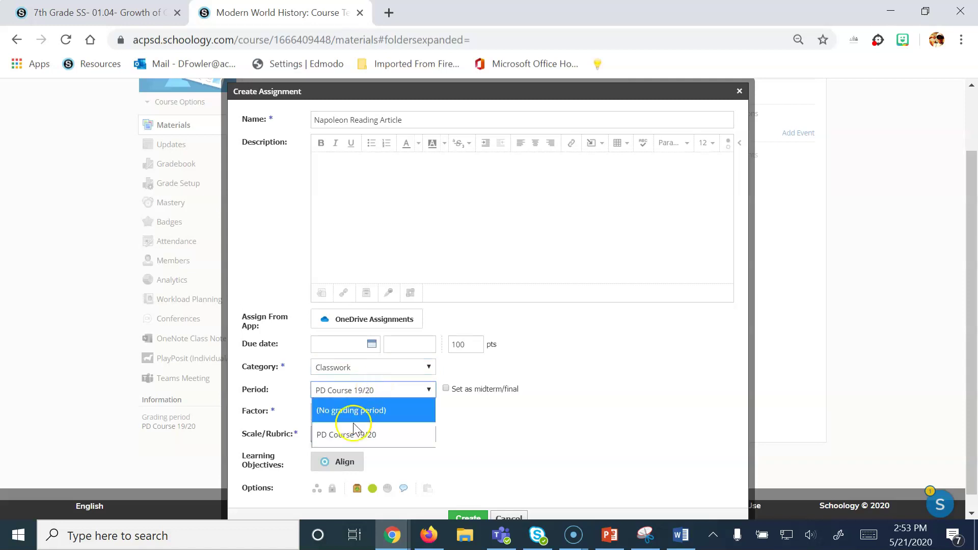
{"action": "left_click", "coordinate": [546, 360]}
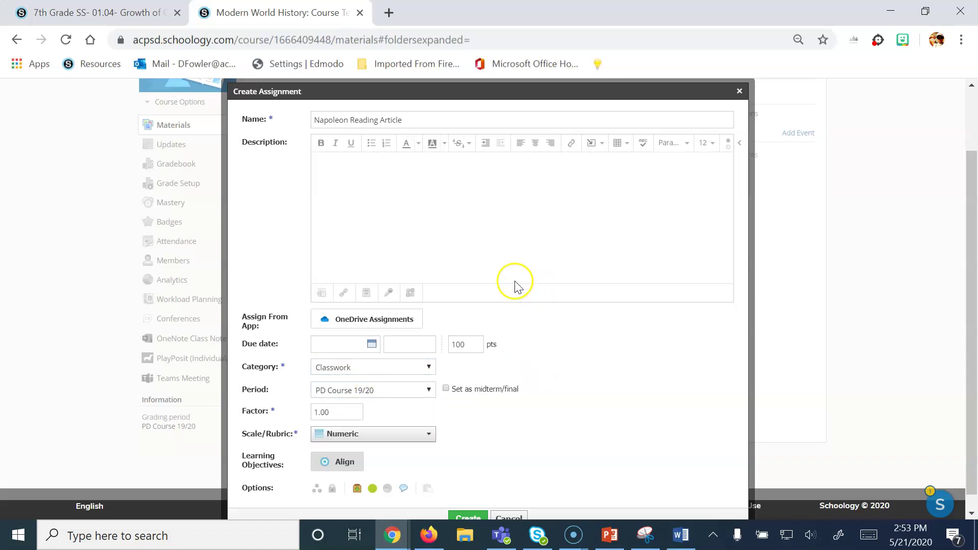
{"action": "scroll", "coordinate": [510, 288], "scroll_direction": "down", "scroll_amount": 1}
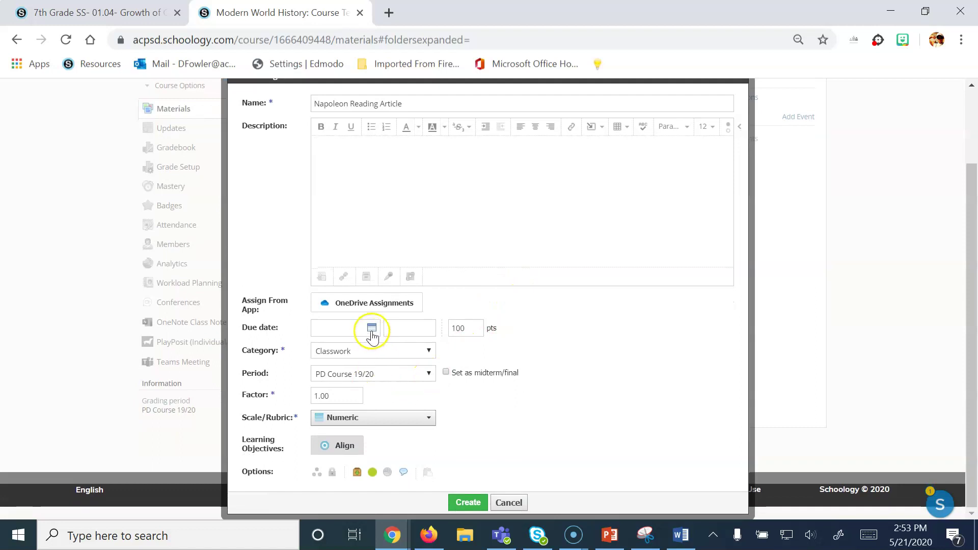
{"action": "left_click", "coordinate": [371, 330]}
{"action": "left_click", "coordinate": [536, 363]}
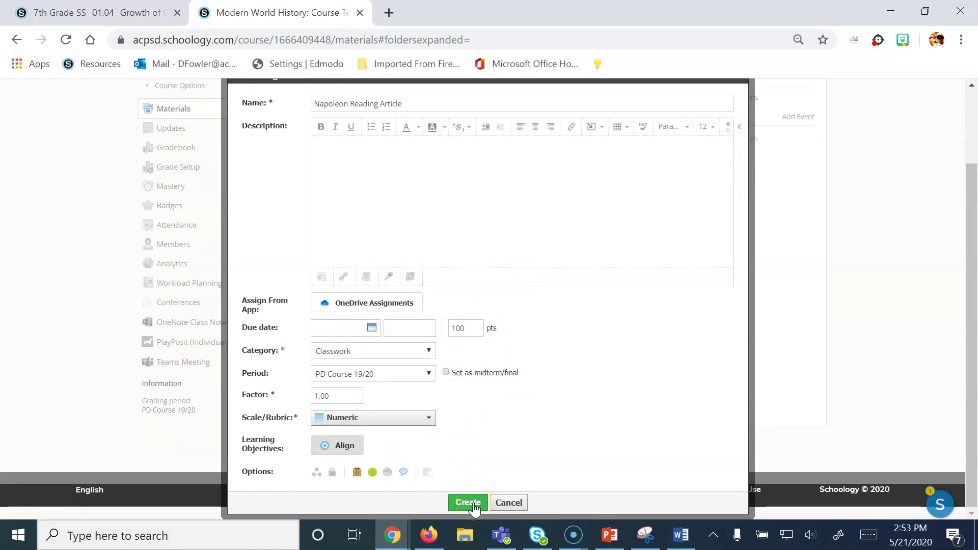
Paste the download, type, SAVE YOUR WORK and Submit instructions into the Description
{"action": "left_click", "coordinate": [347, 168]}
{"action": "left_click", "coordinate": [352, 171]}
{"action": "type", "text": "Please download the template below, and type your responses directly into the word document.  Once complete, SAVE YOUR WORK, and then upload using the \"Submit\" button to the right."}
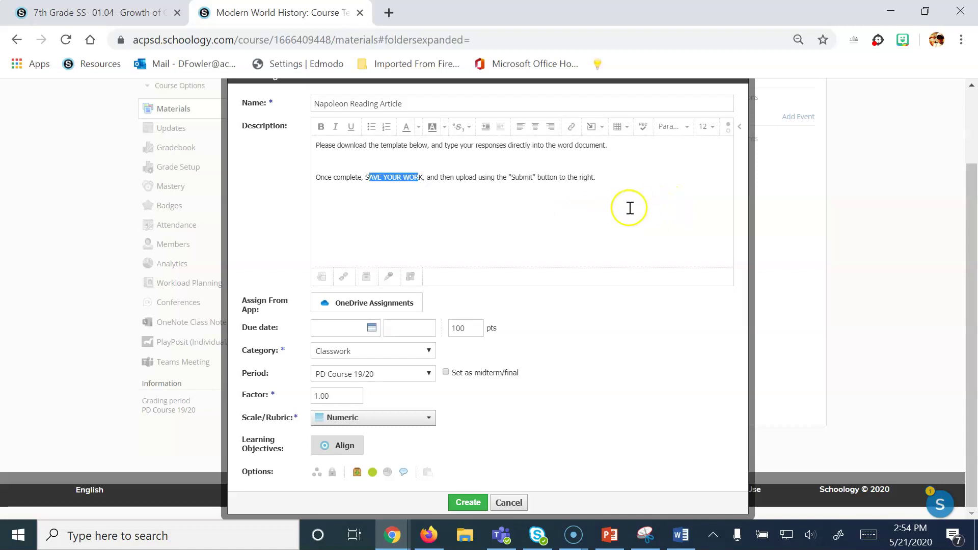
{"action": "left_click", "coordinate": [383, 145]}
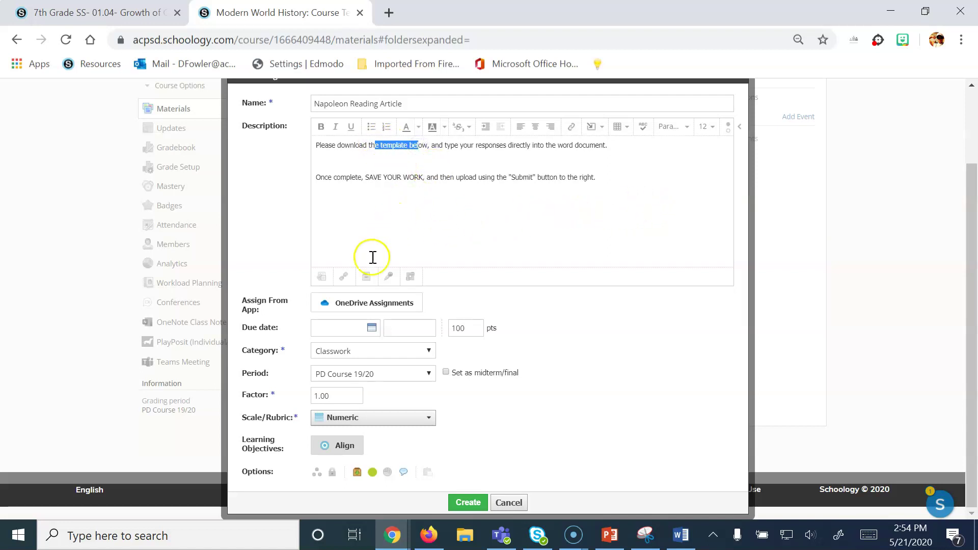
{"action": "left_click", "coordinate": [323, 278]}
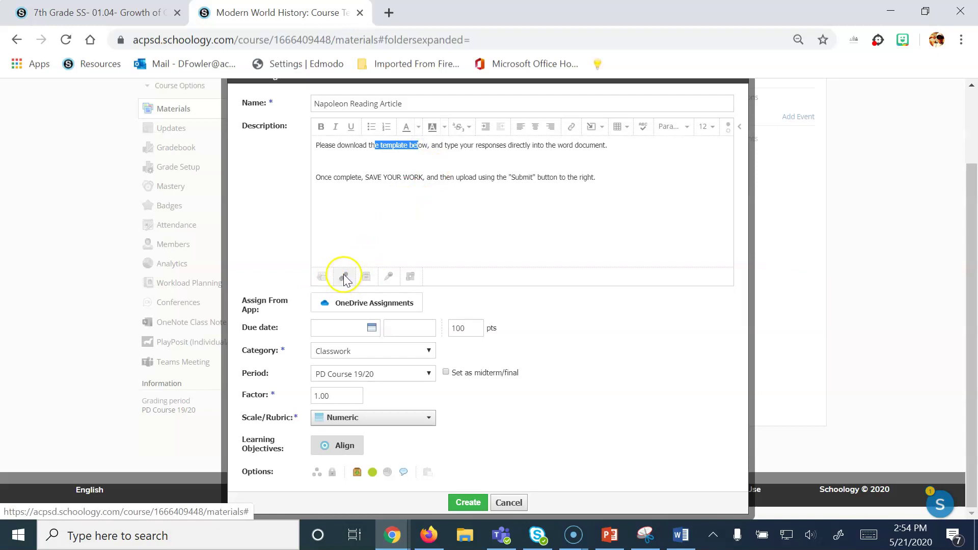
{"action": "left_click", "coordinate": [412, 278]}
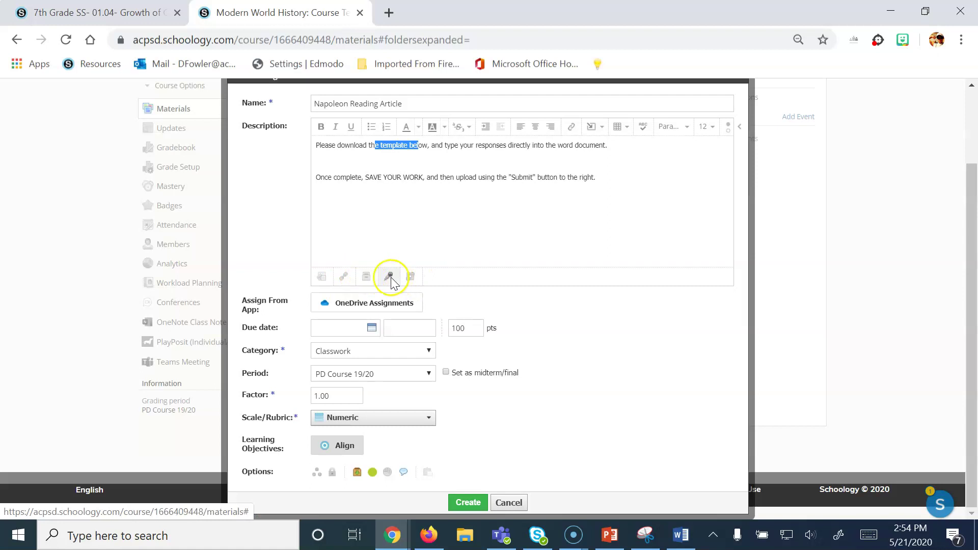
Attach NAPOLEON READING ARTICLE.docx from the Downloads folder to the assignment
{"action": "left_click", "coordinate": [327, 276]}
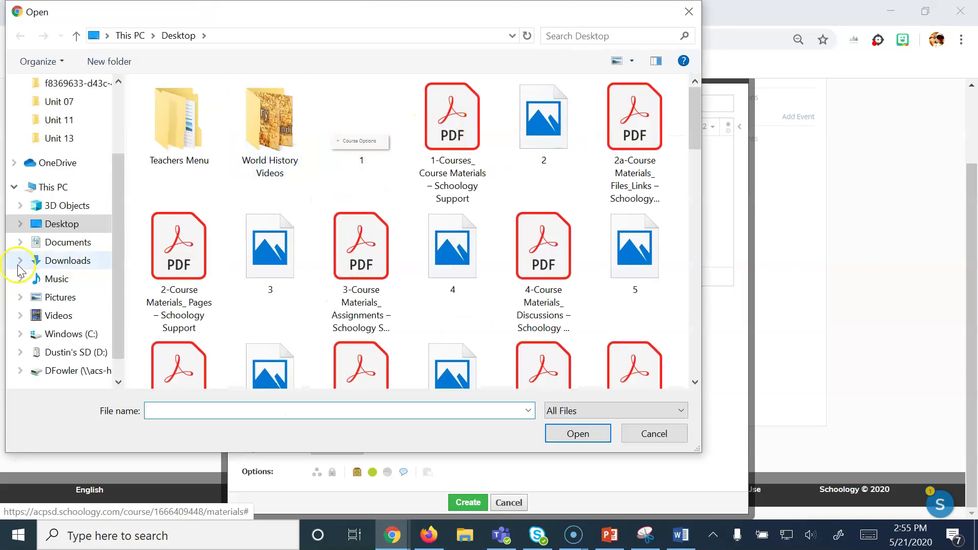
{"action": "left_click", "coordinate": [67, 261]}
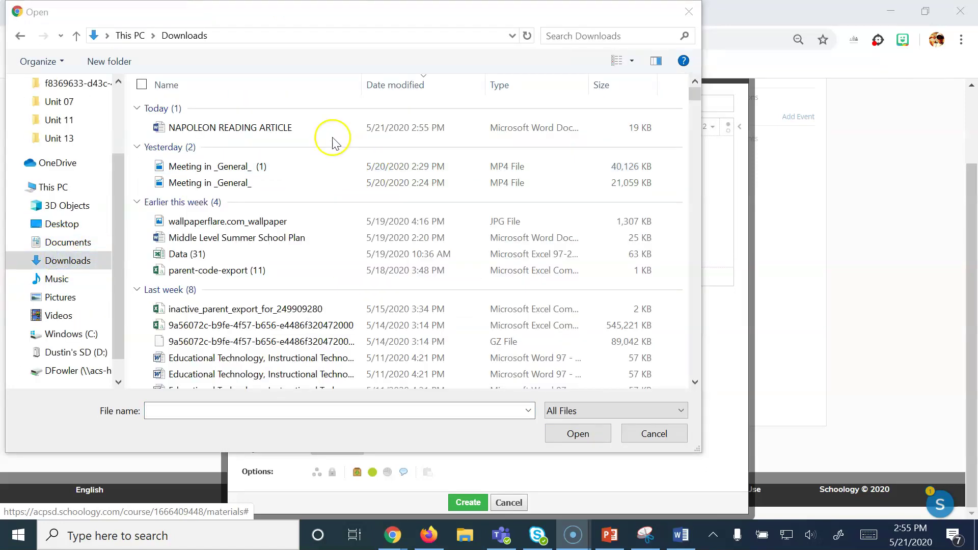
{"action": "left_click", "coordinate": [267, 127]}
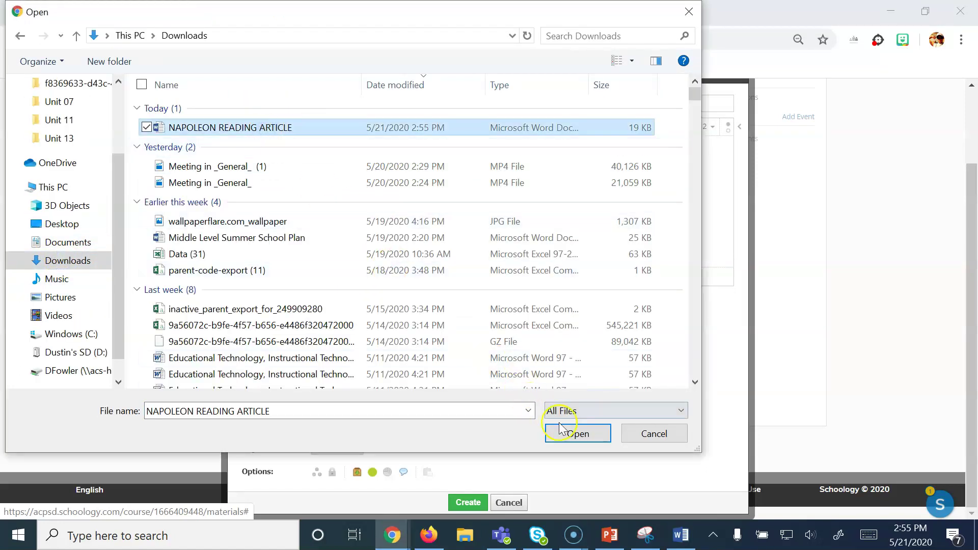
{"action": "left_click", "coordinate": [576, 433]}
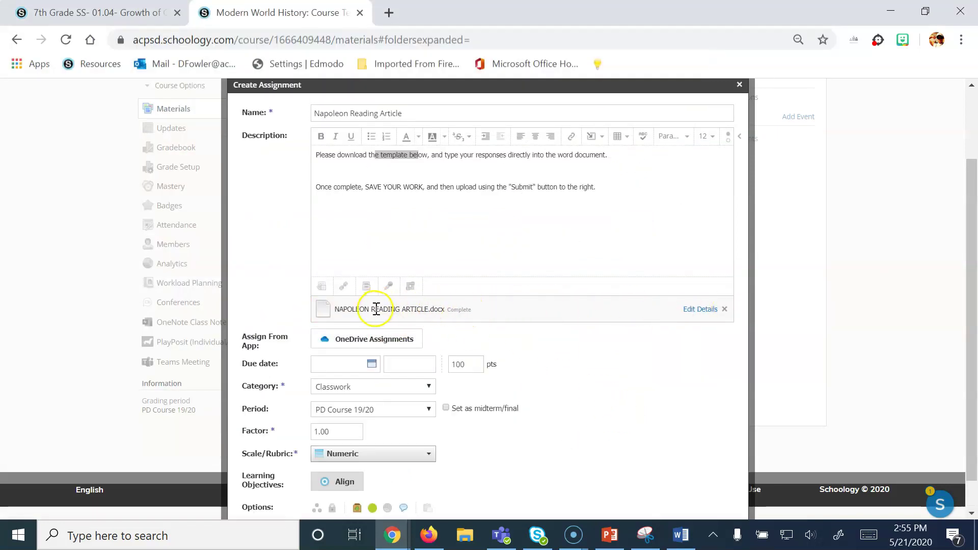
Select the full Napoleon's Empire article text in the Word document
{"action": "left_click", "coordinate": [679, 533]}
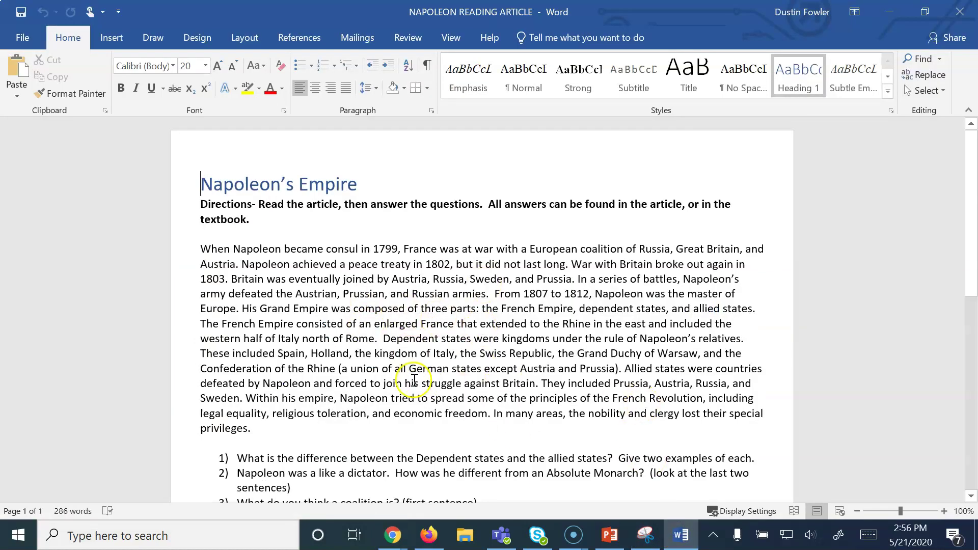
{"action": "scroll", "coordinate": [444, 390], "scroll_direction": "down", "scroll_amount": 2}
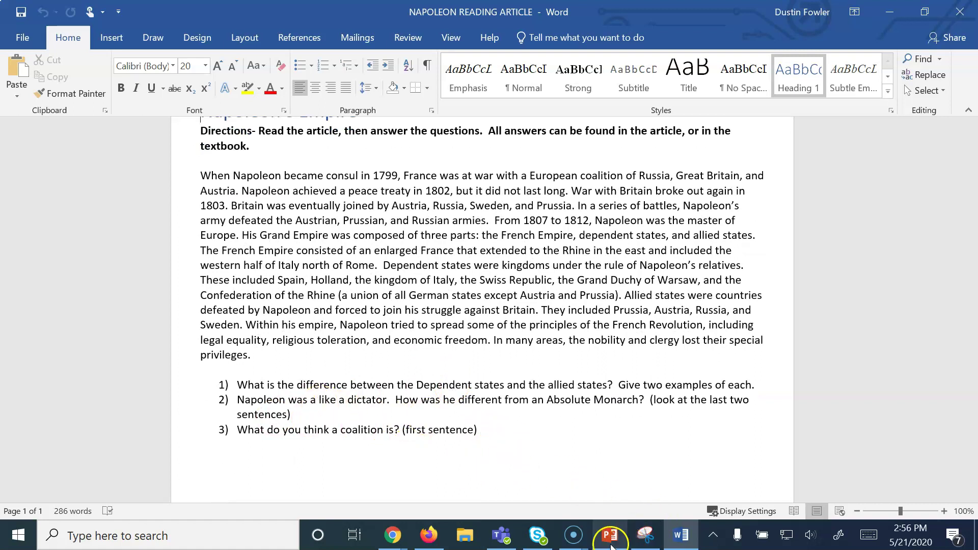
{"action": "left_click", "coordinate": [392, 535]}
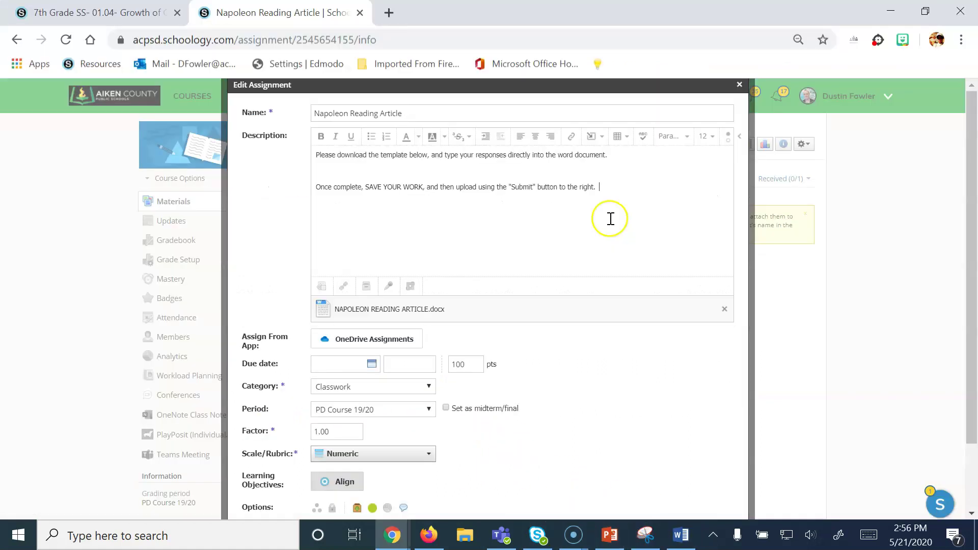
{"action": "left_click", "coordinate": [680, 534]}
{"action": "left_click_drag", "start_coordinate": [532, 439], "coordinate": [191, 127]}
{"action": "key", "text": "ctrl+c"}
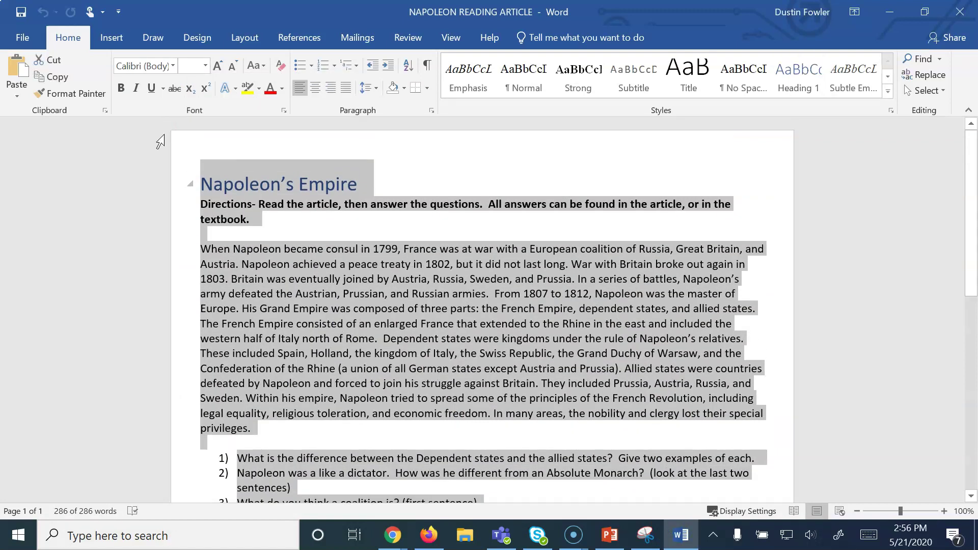
Paste the article into the assignment description and save the assignment
{"action": "key", "text": "alt+Tab"}
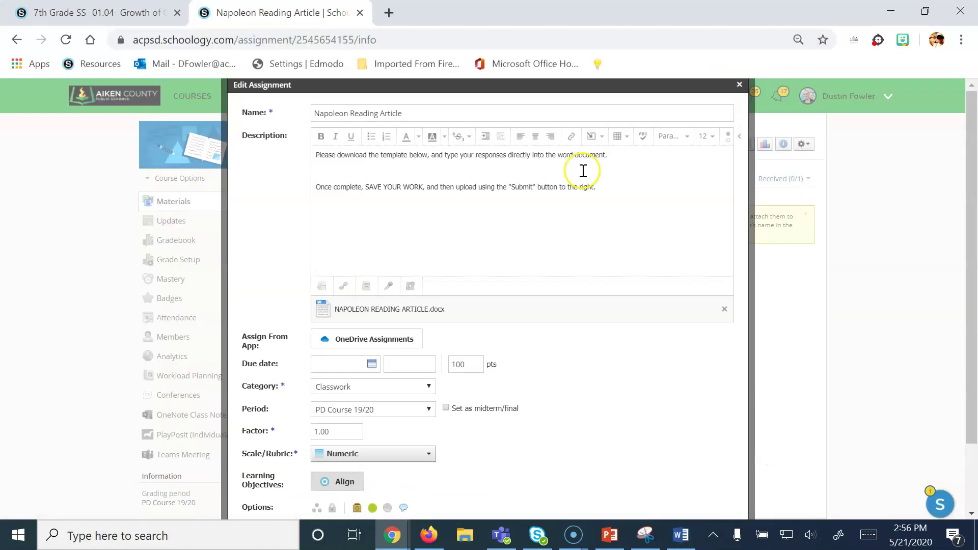
{"action": "key", "text": "ctrl+v"}
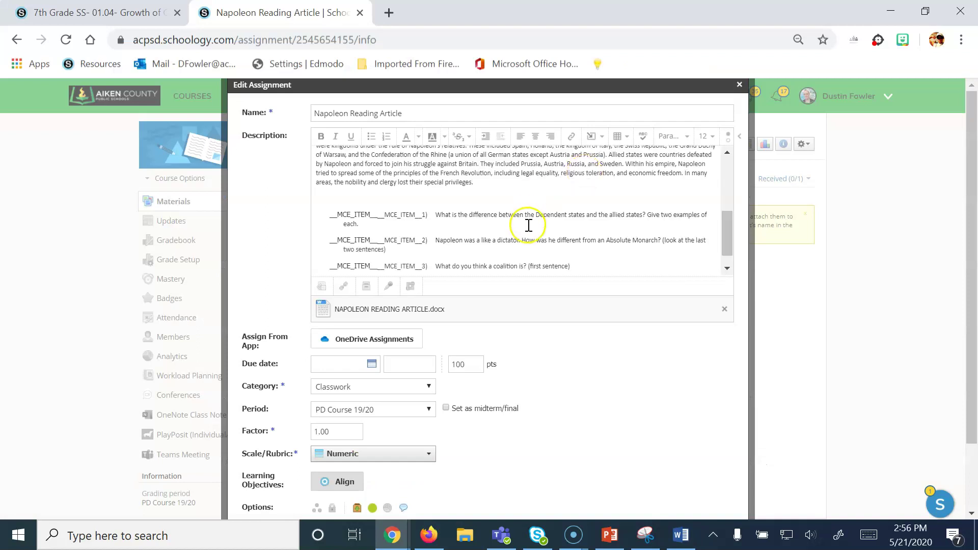
{"action": "scroll", "coordinate": [525, 225], "scroll_direction": "up", "scroll_amount": 6}
{"action": "scroll", "coordinate": [525, 224], "scroll_direction": "down", "scroll_amount": 8}
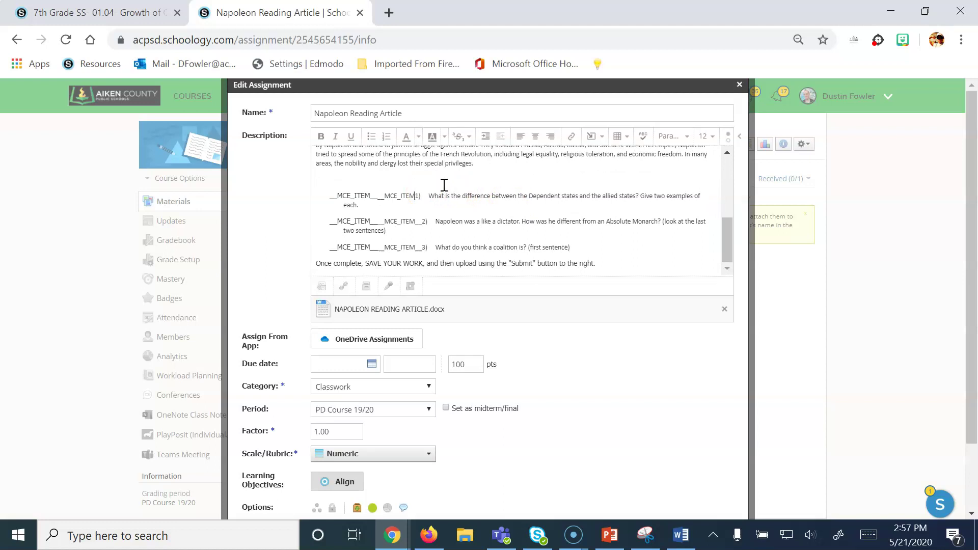
{"action": "left_click", "coordinate": [469, 502]}
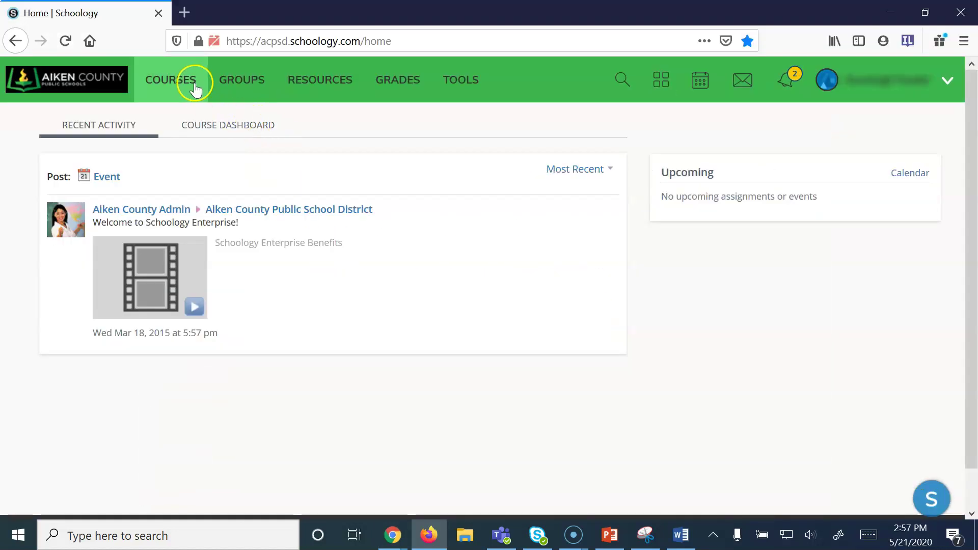
As the student, open Modern World History from Courses, then the Napoleon Reading Article assignment
{"action": "left_click", "coordinate": [189, 94]}
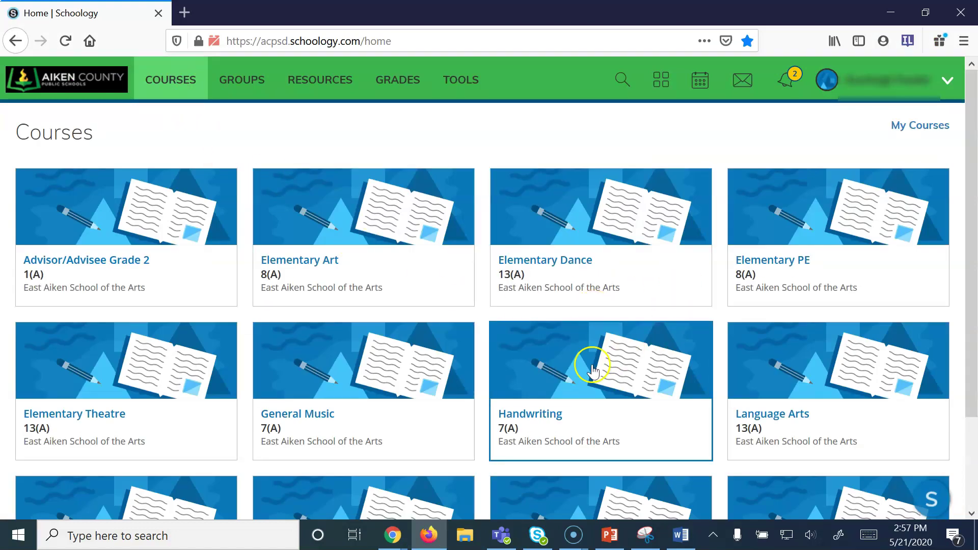
{"action": "scroll", "coordinate": [355, 392], "scroll_direction": "down", "scroll_amount": 2}
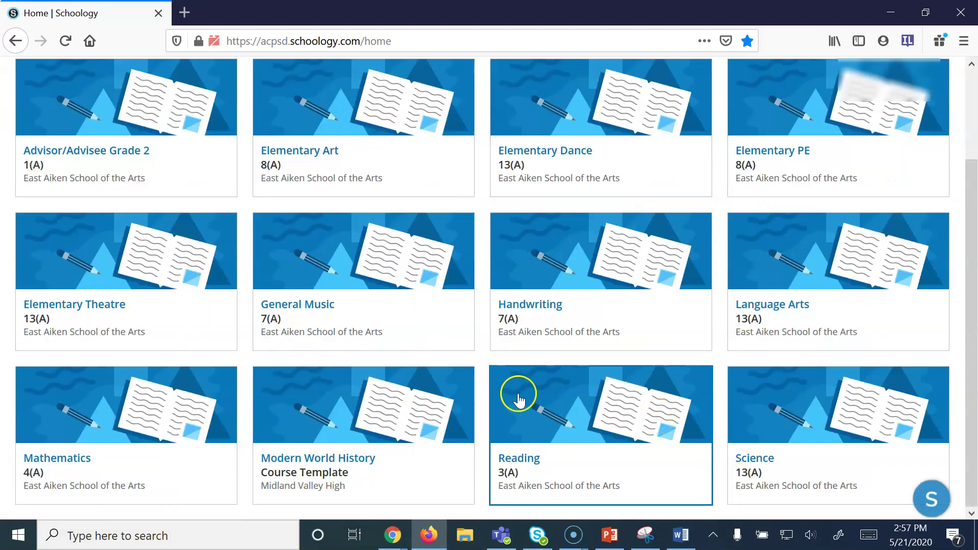
{"action": "left_click", "coordinate": [362, 448]}
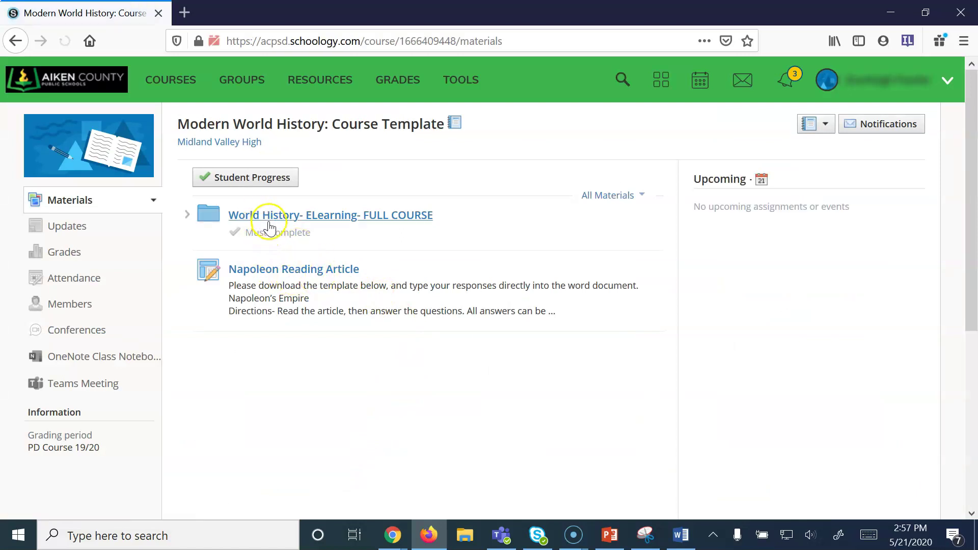
{"action": "left_click", "coordinate": [289, 271]}
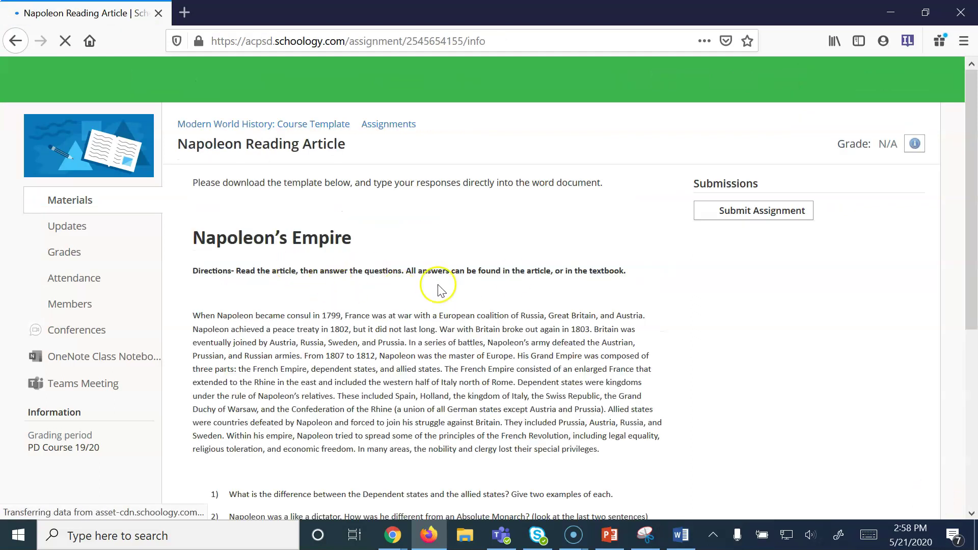
{"action": "scroll", "coordinate": [502, 291], "scroll_direction": "down", "scroll_amount": 3}
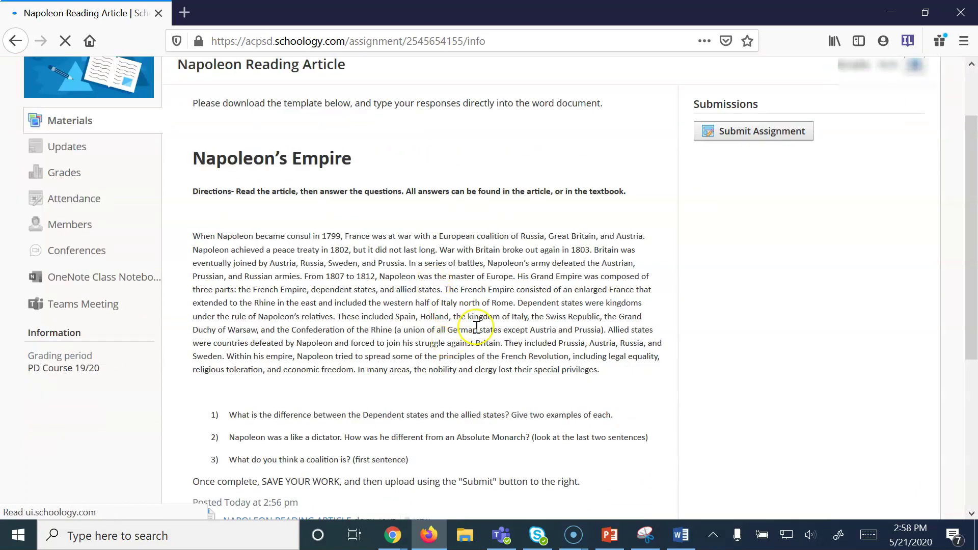
{"action": "scroll", "coordinate": [451, 377], "scroll_direction": "down", "scroll_amount": 2}
{"action": "scroll", "coordinate": [451, 377], "scroll_direction": "down", "scroll_amount": 4}
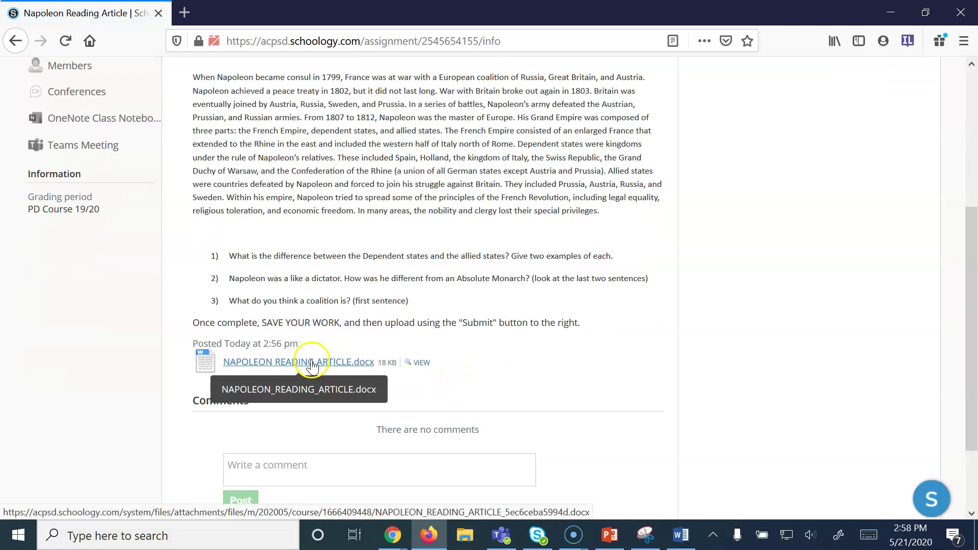
{"action": "scroll", "coordinate": [663, 342], "scroll_direction": "up", "scroll_amount": 8}
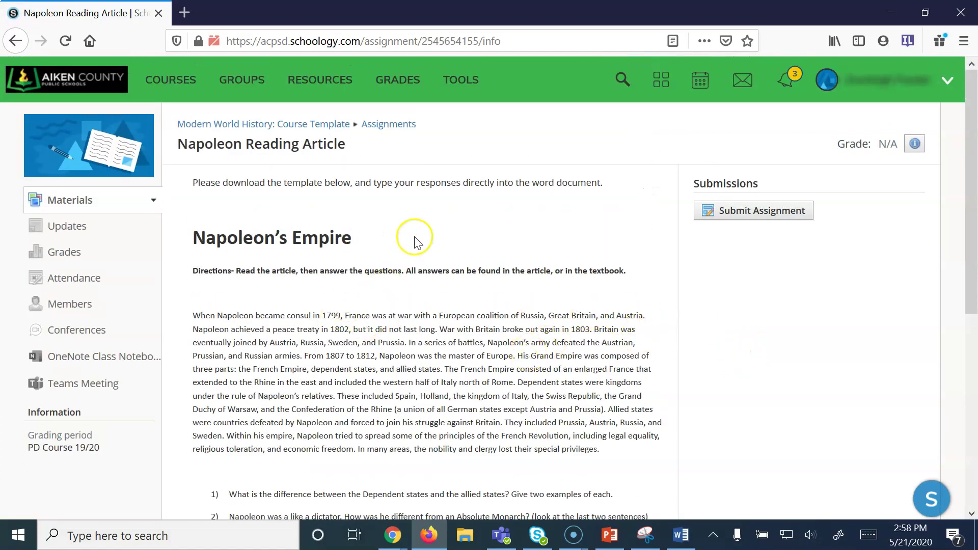
Upload NAPOLEON READING ARTICLE.docx as the student's submission and submit it
{"action": "left_click", "coordinate": [744, 220]}
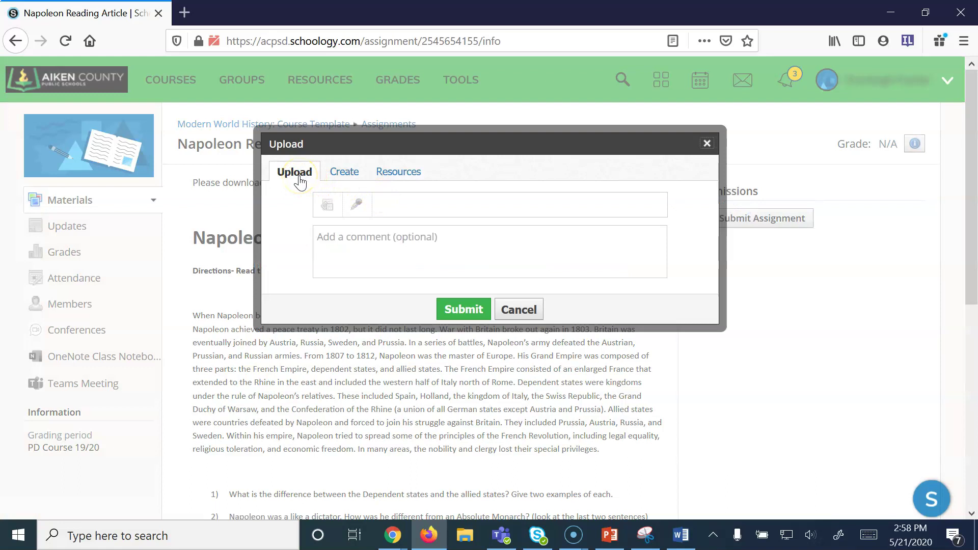
{"action": "left_click", "coordinate": [328, 206]}
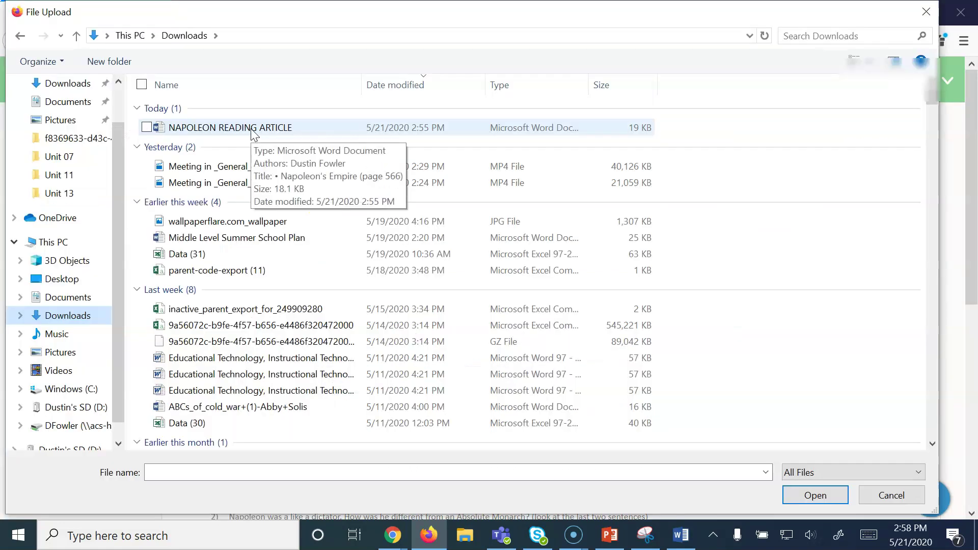
{"action": "double_click", "coordinate": [247, 129]}
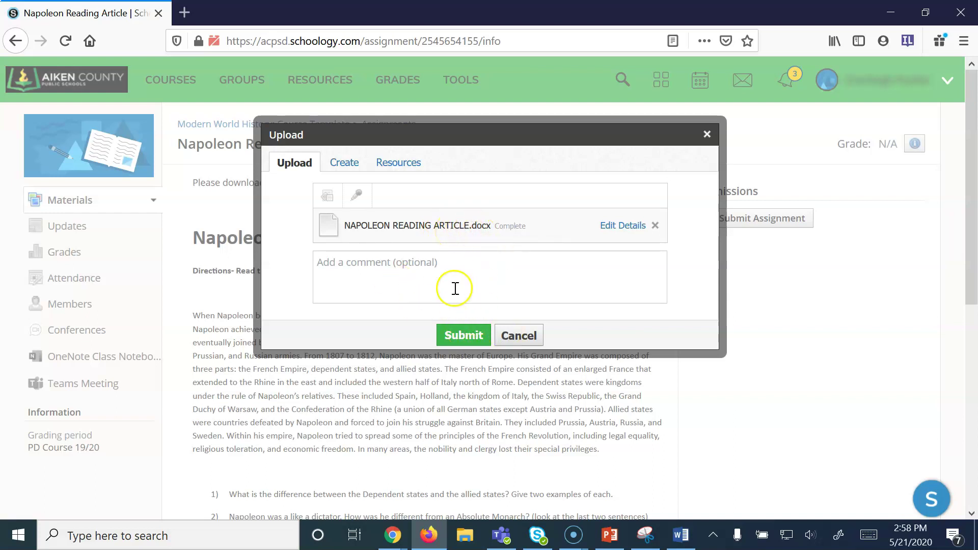
{"action": "left_click", "coordinate": [346, 164]}
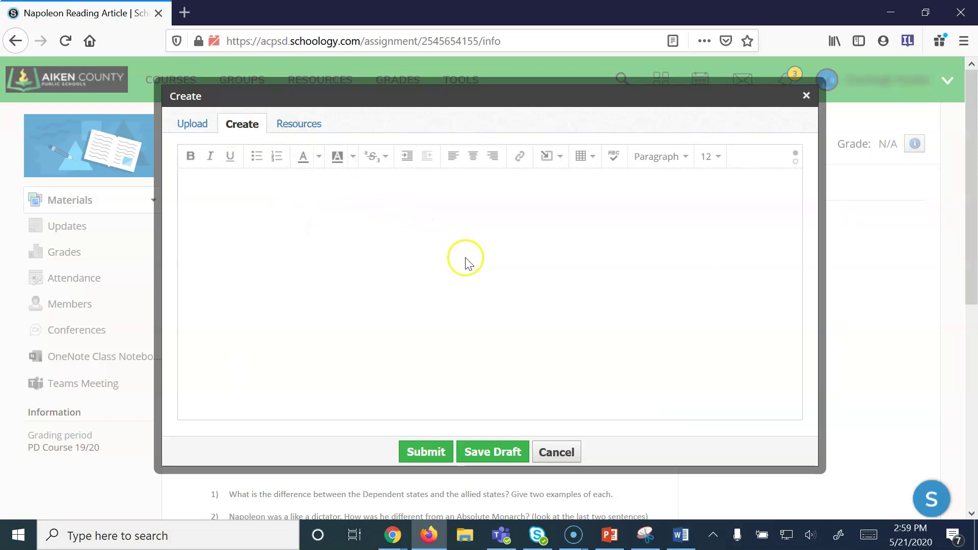
{"action": "key", "text": "ctrl+v"}
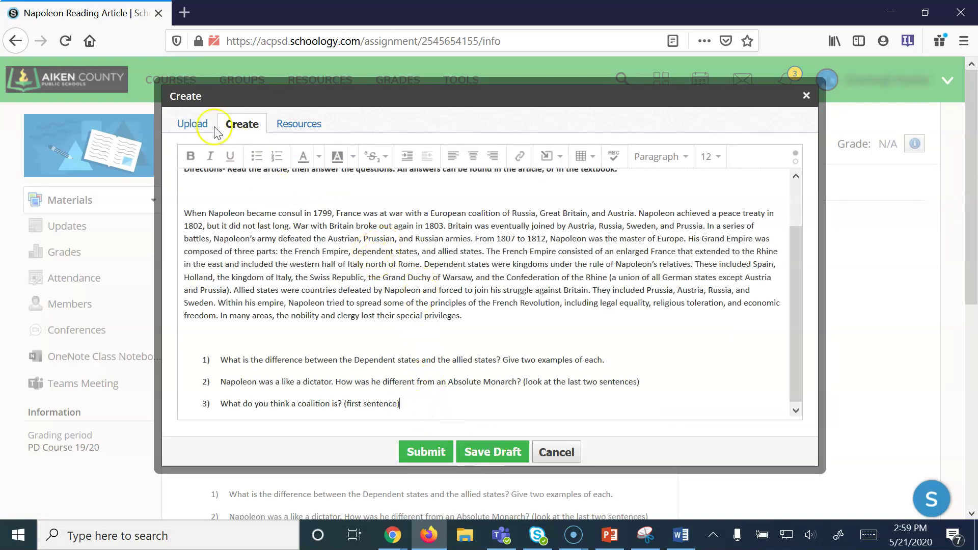
{"action": "left_click", "coordinate": [196, 125]}
{"action": "left_click", "coordinate": [460, 336]}
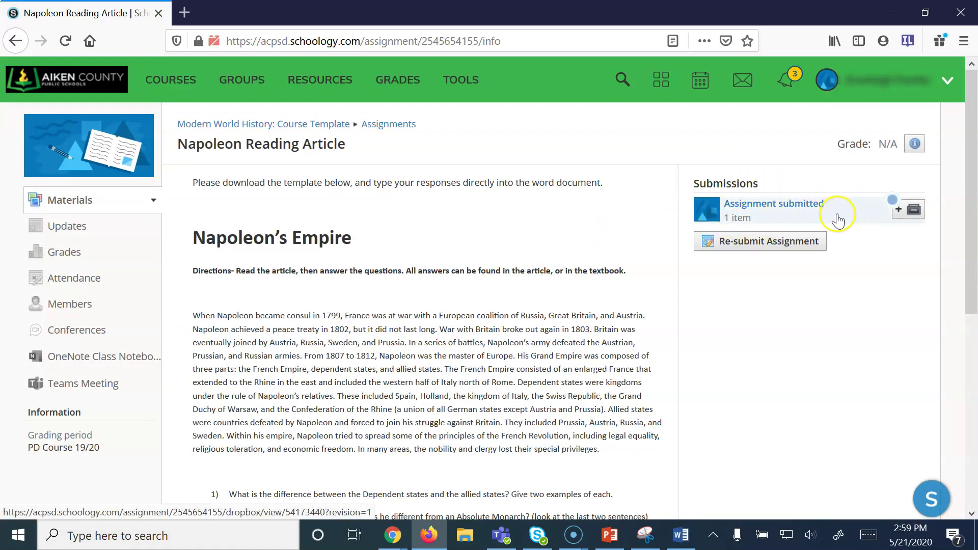
Switch to Chrome's teacher view showing Submissions Received (1/1), marked Needs Grading
{"action": "left_click", "coordinate": [736, 242]}
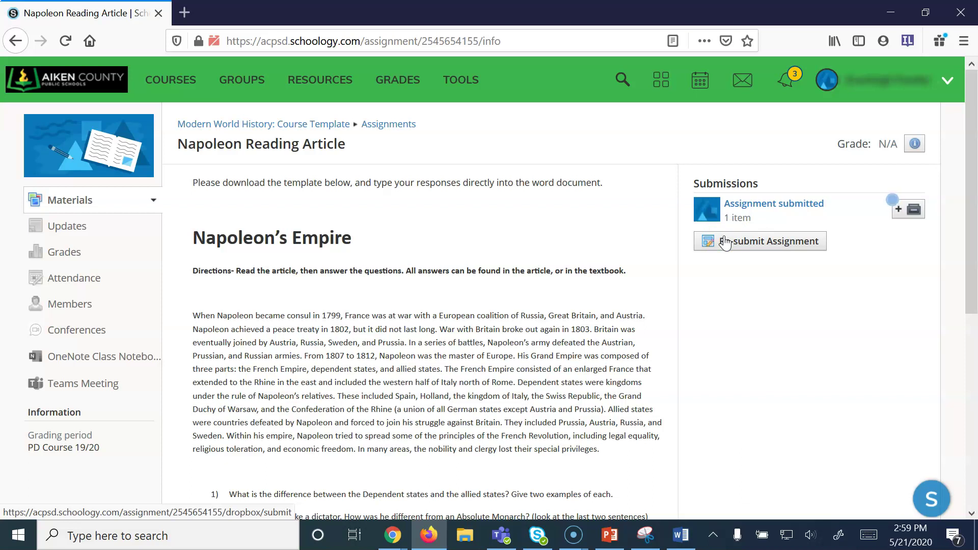
{"action": "key", "text": "alt+Tab"}
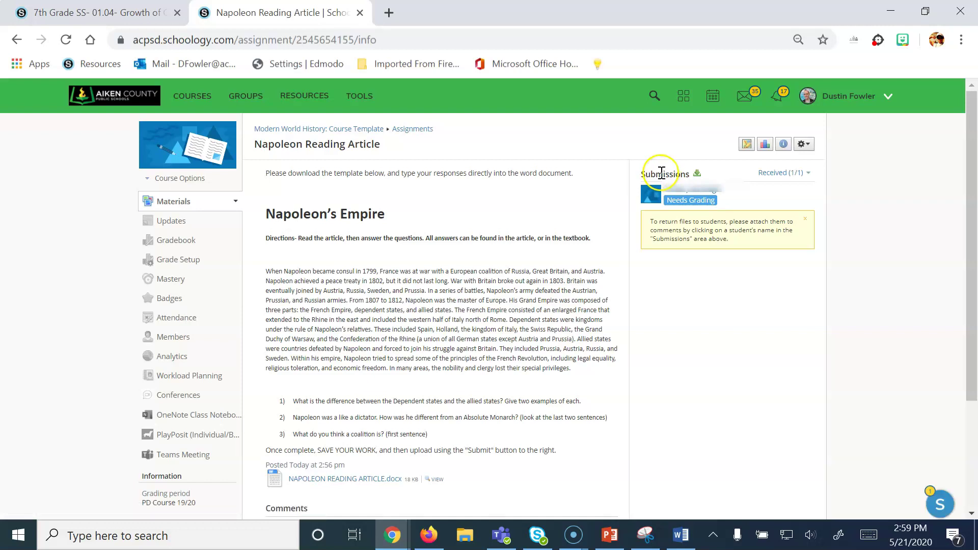
Open the Needs Grading submission and draw a freehand curve near "answers can be"
{"action": "left_click", "coordinate": [709, 201]}
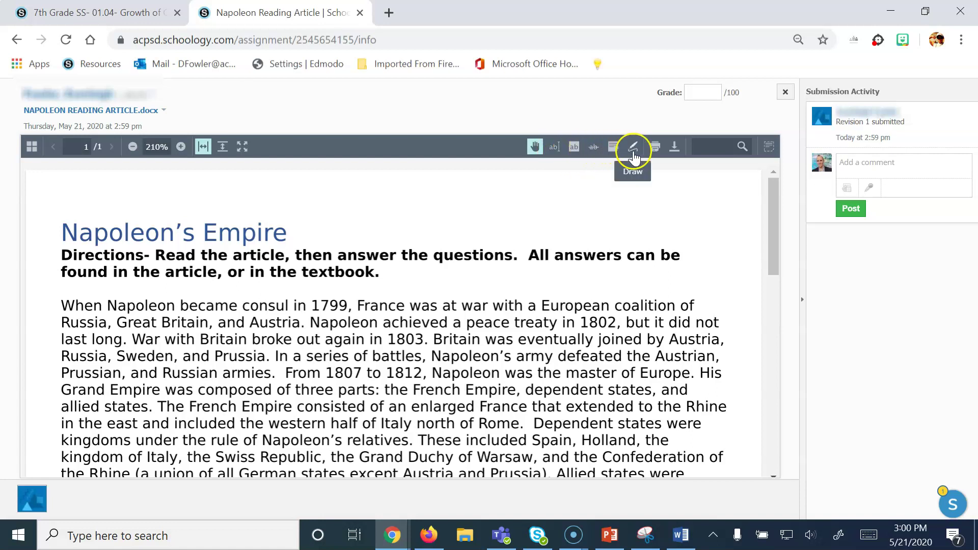
{"action": "left_click", "coordinate": [633, 147]}
{"action": "mouse_move", "coordinate": [657, 216]}
{"action": "left_mouse_down"}
{"action": "mouse_move", "coordinate": [659, 295]}
{"action": "mouse_move", "coordinate": [693, 301]}
{"action": "left_mouse_up"}
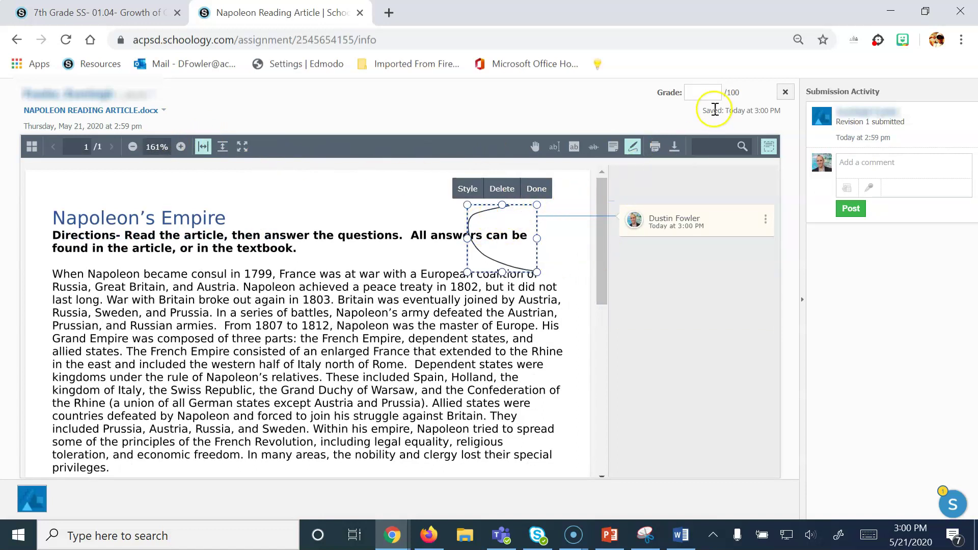
Grade the submission 100/100 with the comment 'Great Work!' shown to the student
{"action": "left_click", "coordinate": [707, 92]}
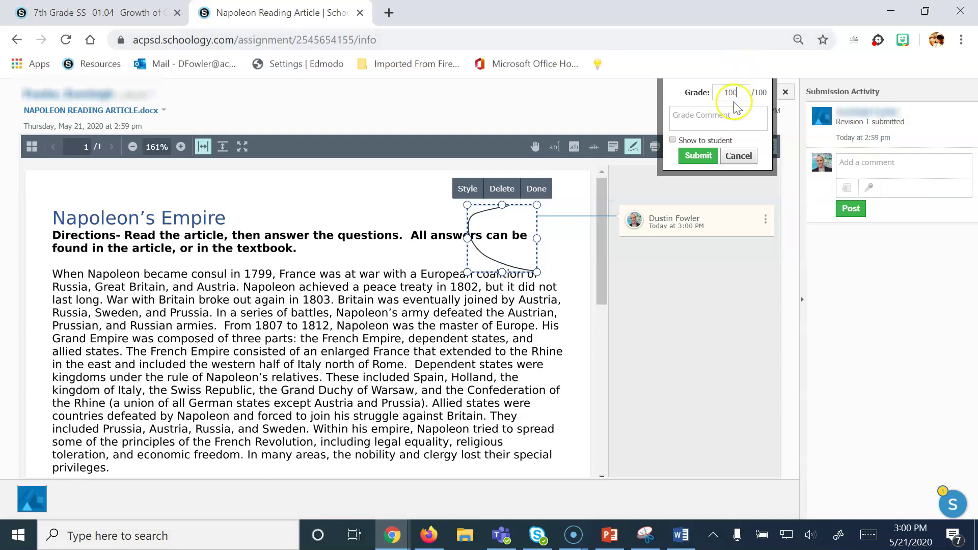
{"action": "left_click", "coordinate": [730, 111]}
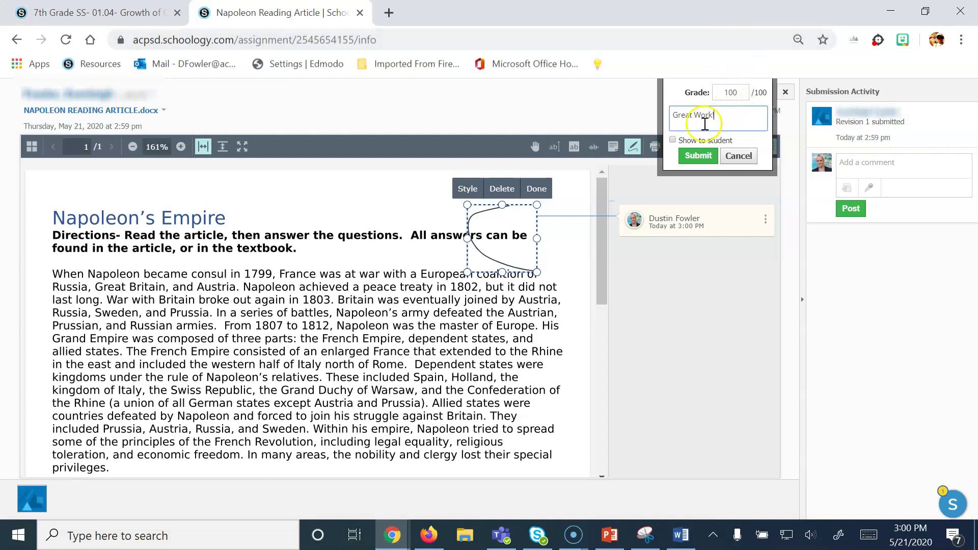
{"action": "left_click", "coordinate": [694, 139]}
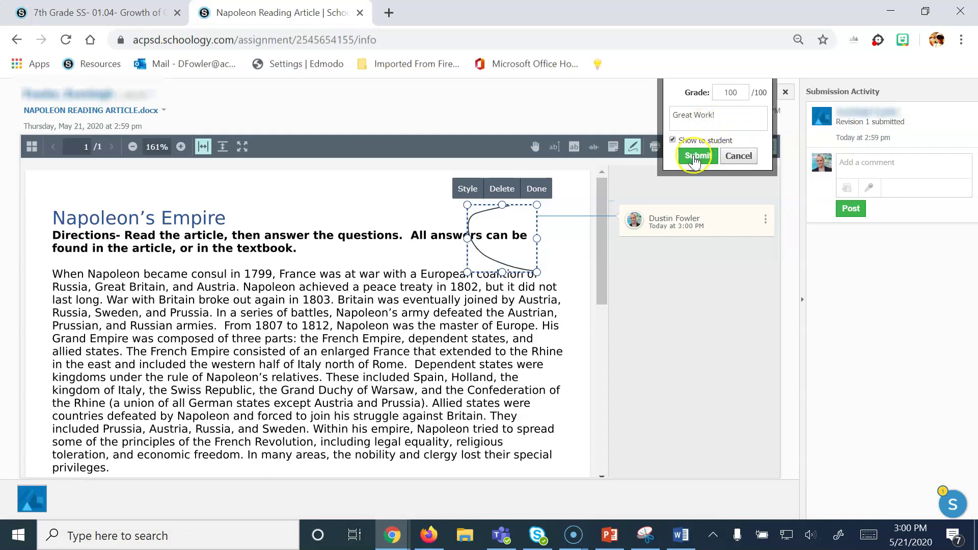
{"action": "left_click", "coordinate": [697, 157]}
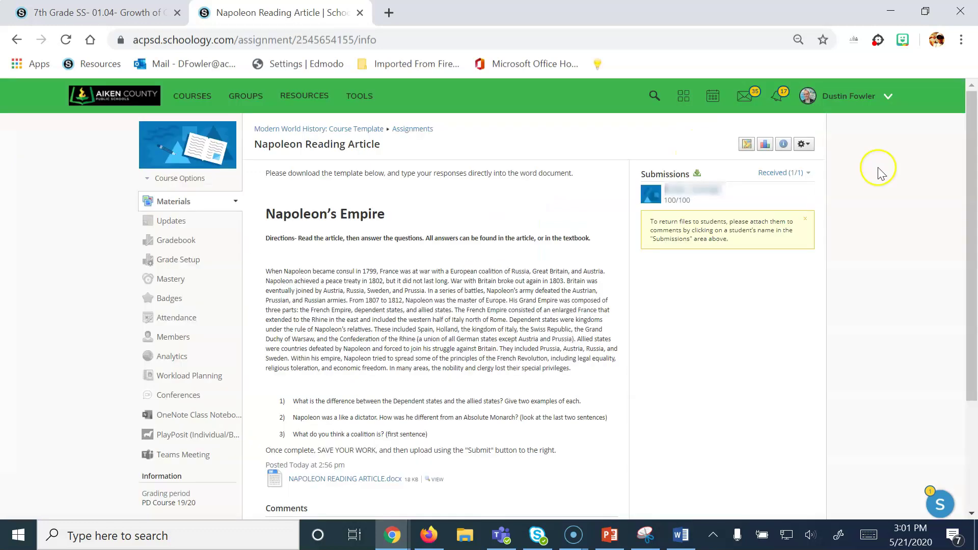